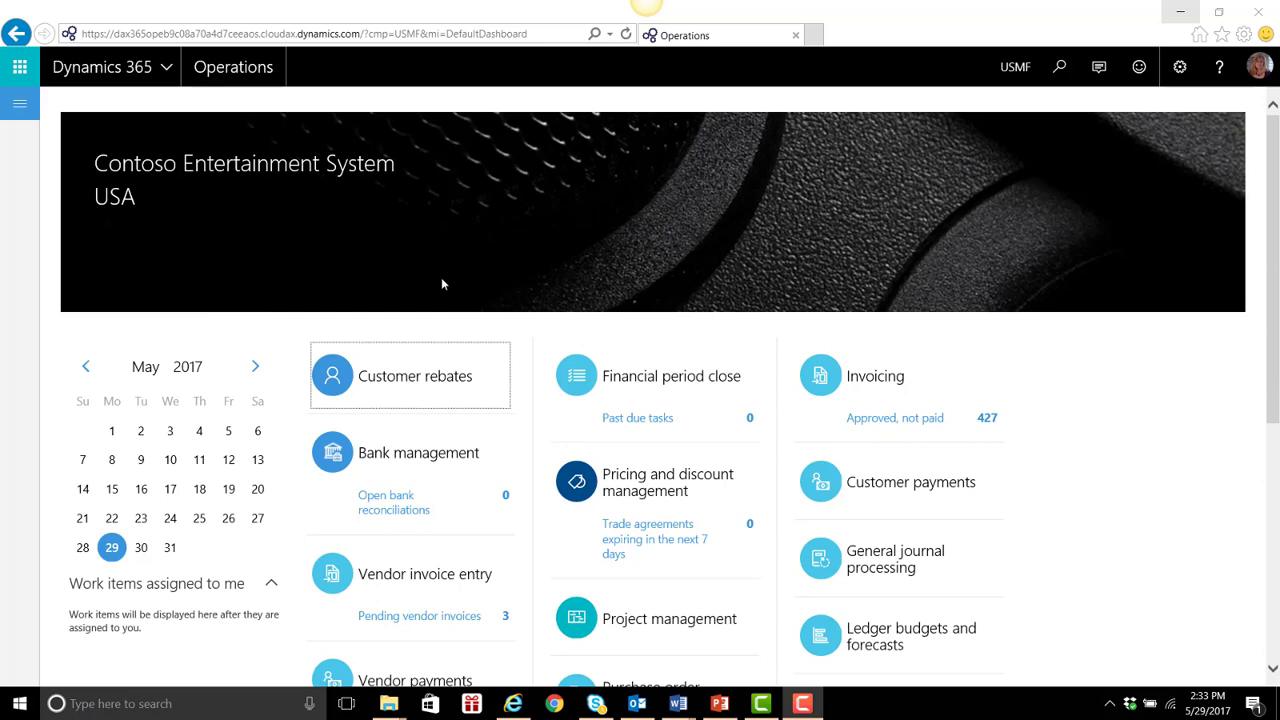
- Open the Customer rebates workspace and reveal its Summary tiles for agreements and program types
left_click(397, 389)
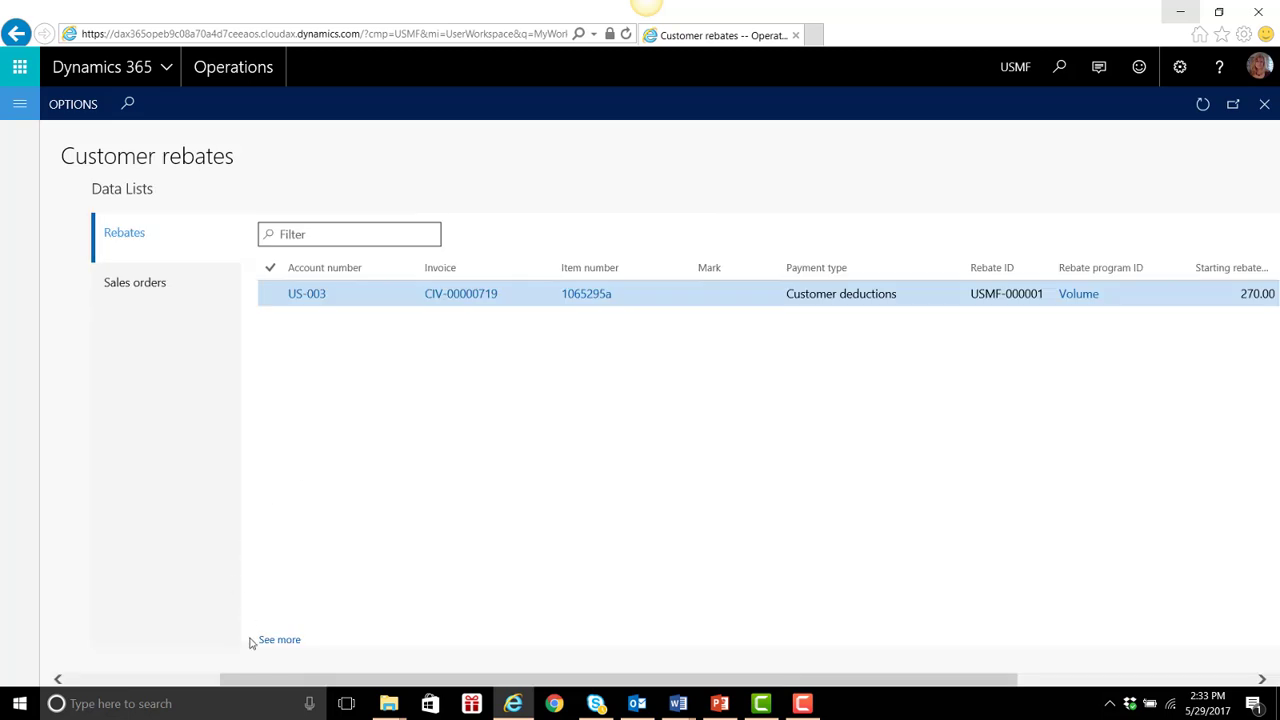
left_click_drag(253, 680, 81, 670)
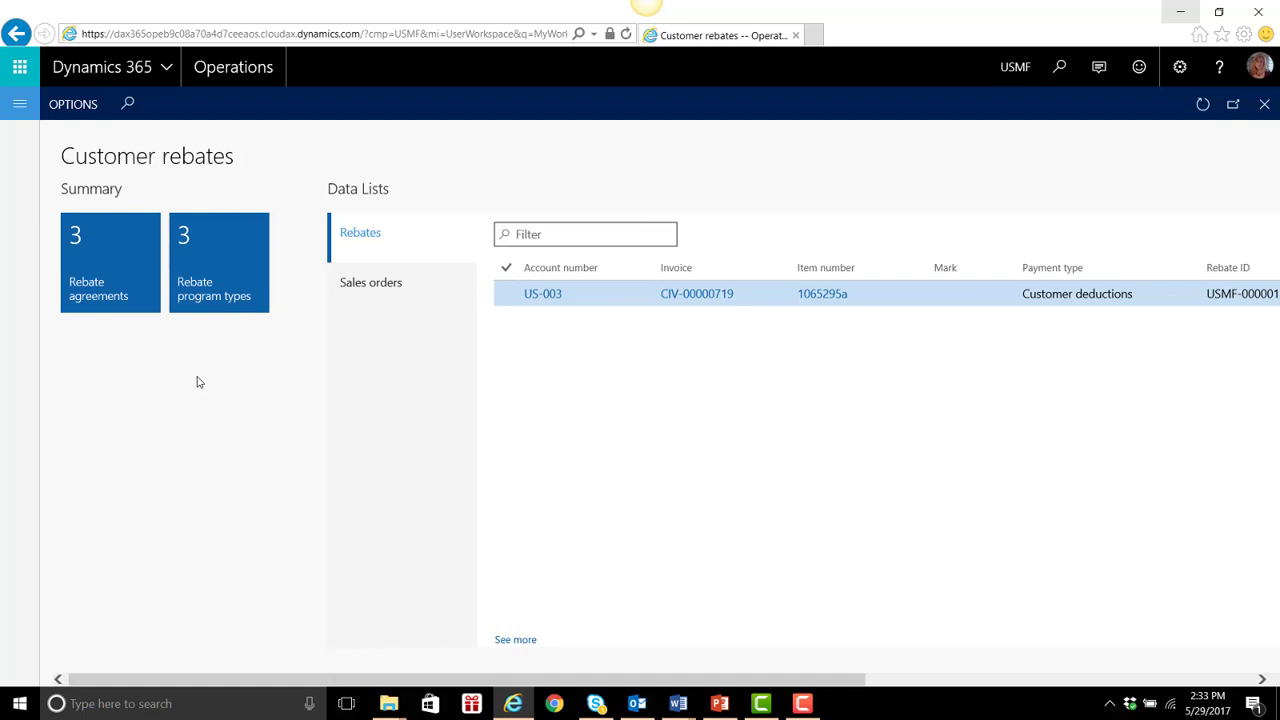
left_click(224, 293)
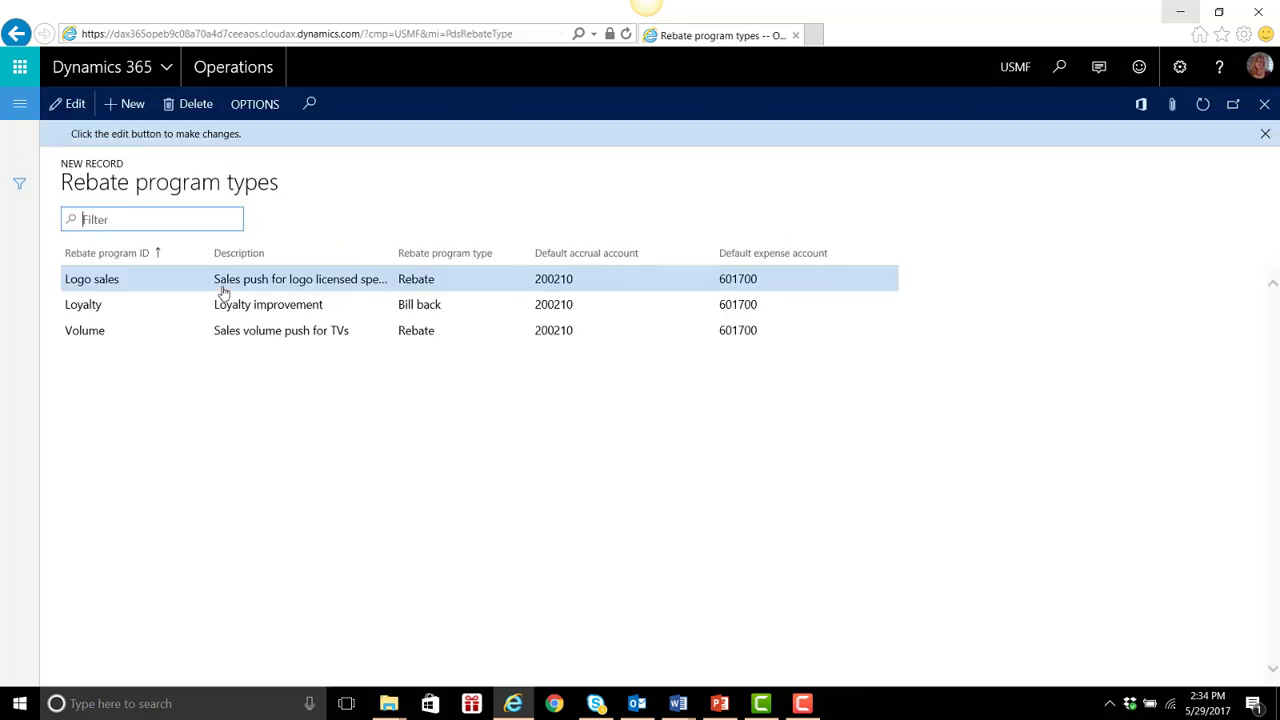
left_click(123, 106)
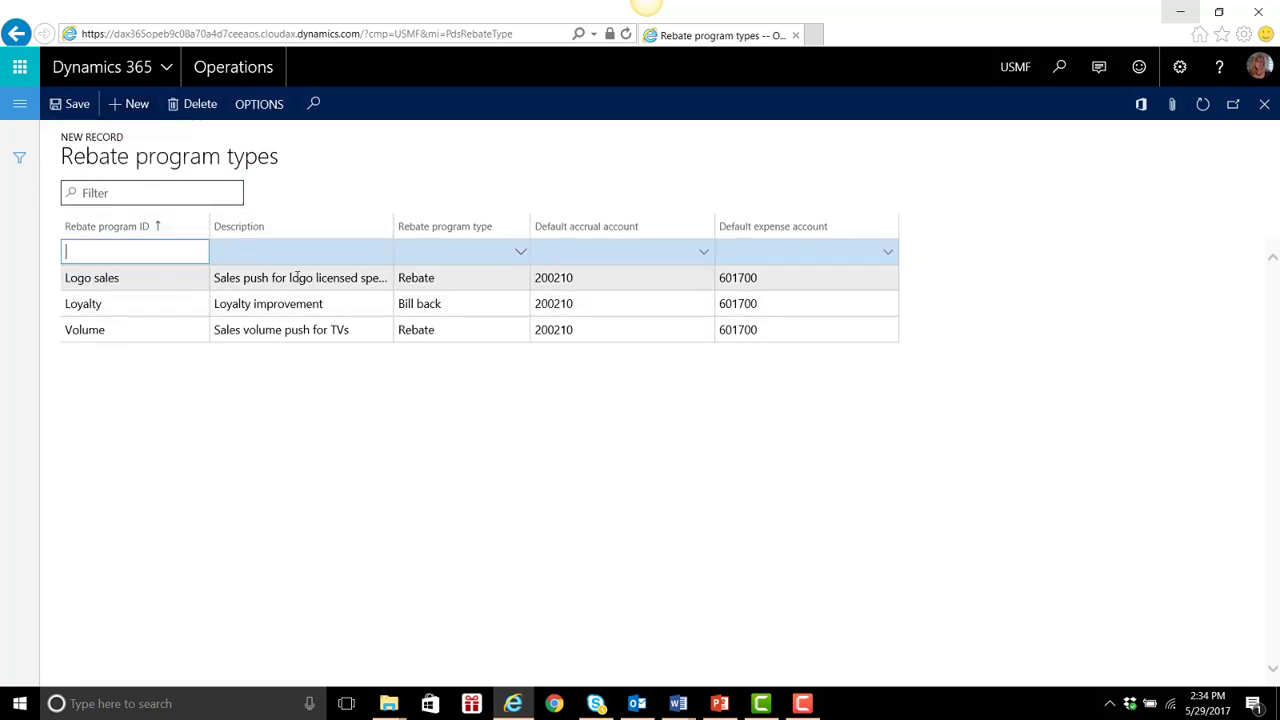
left_click(521, 252)
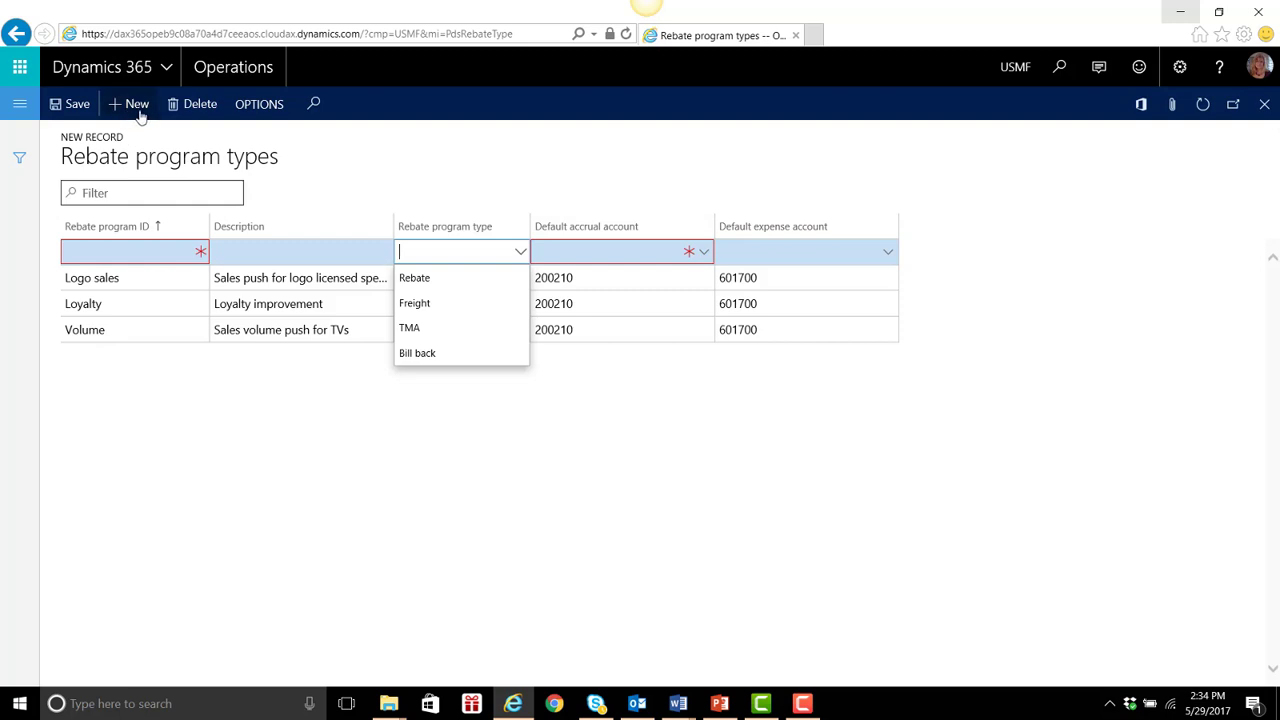
left_click(204, 108)
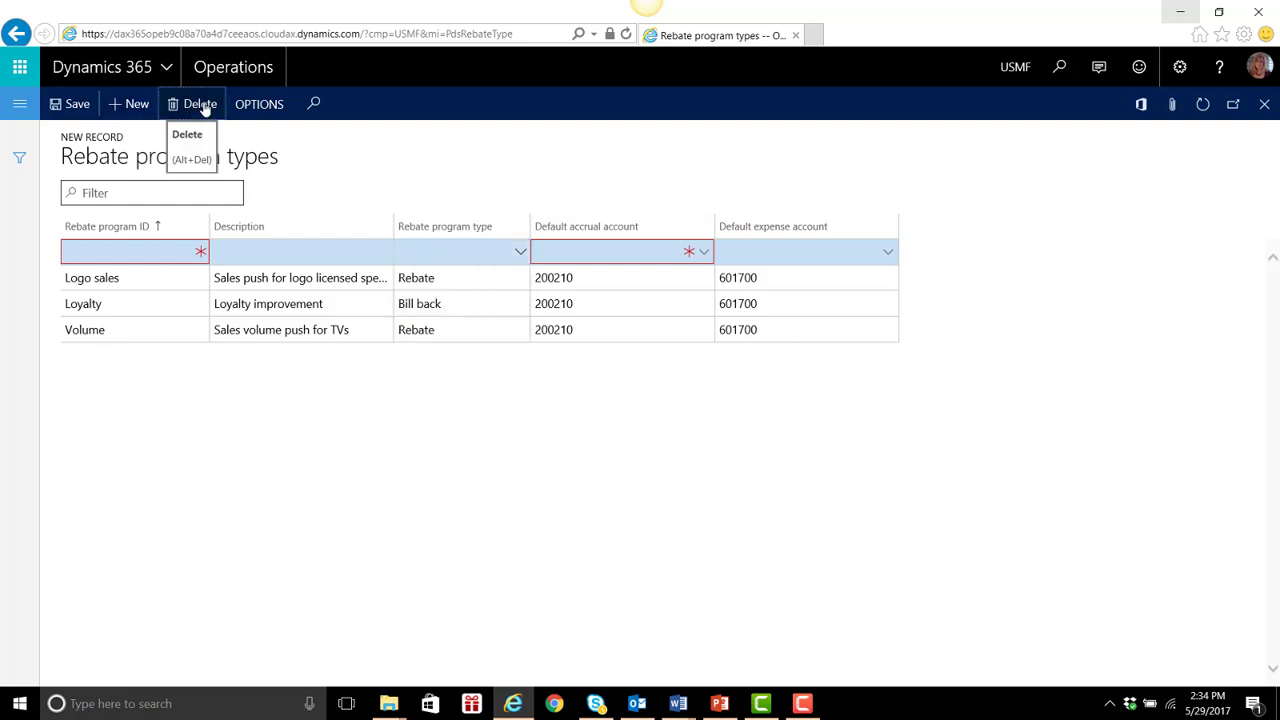
left_click(204, 108)
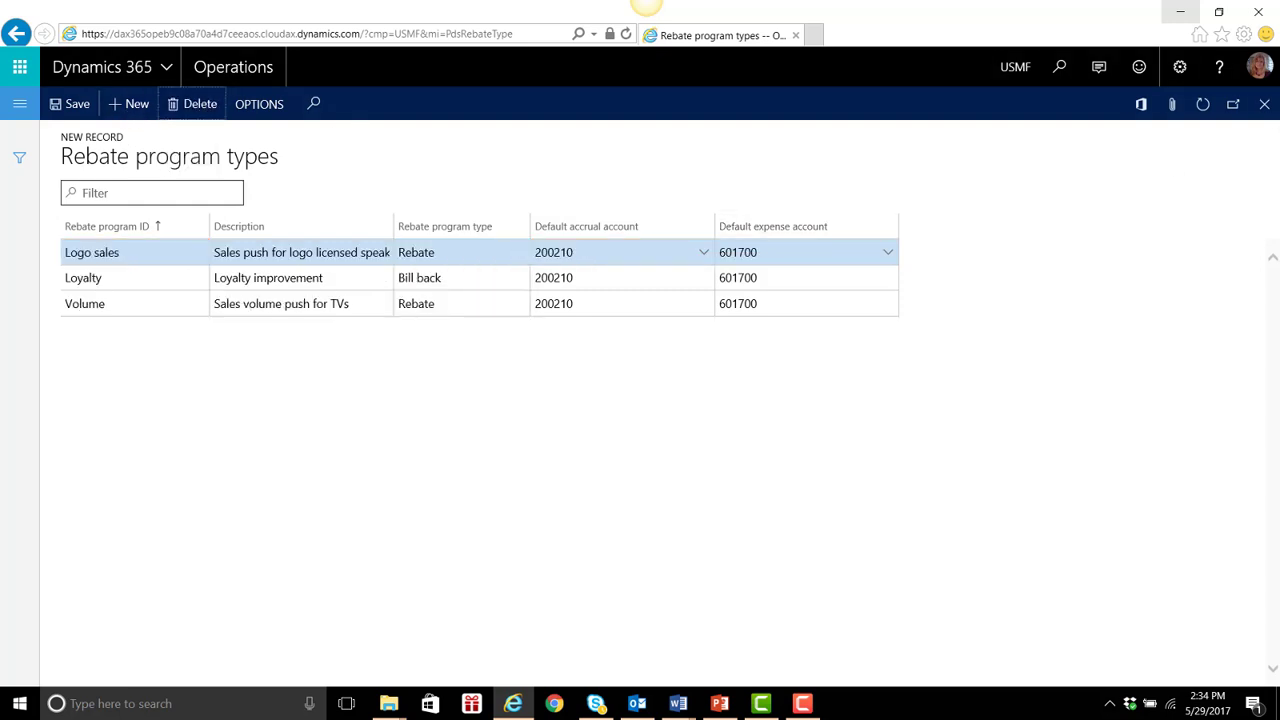
left_click(1264, 104)
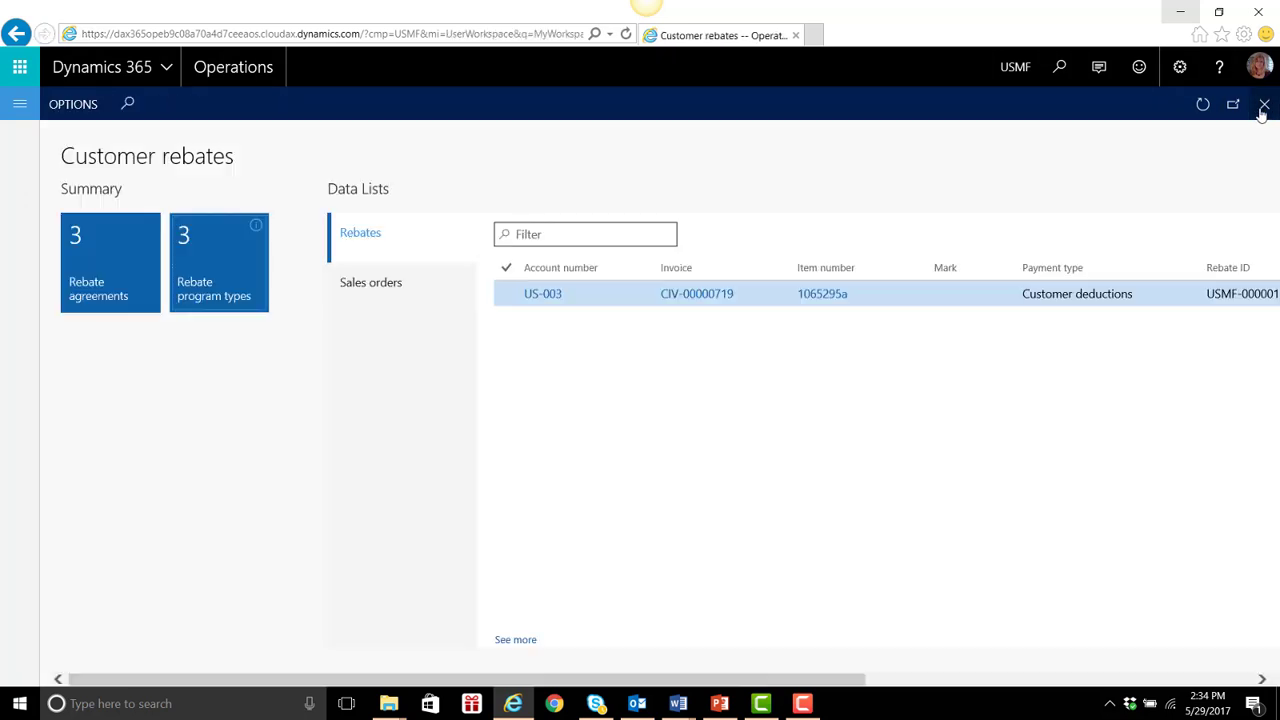
left_click(110, 272)
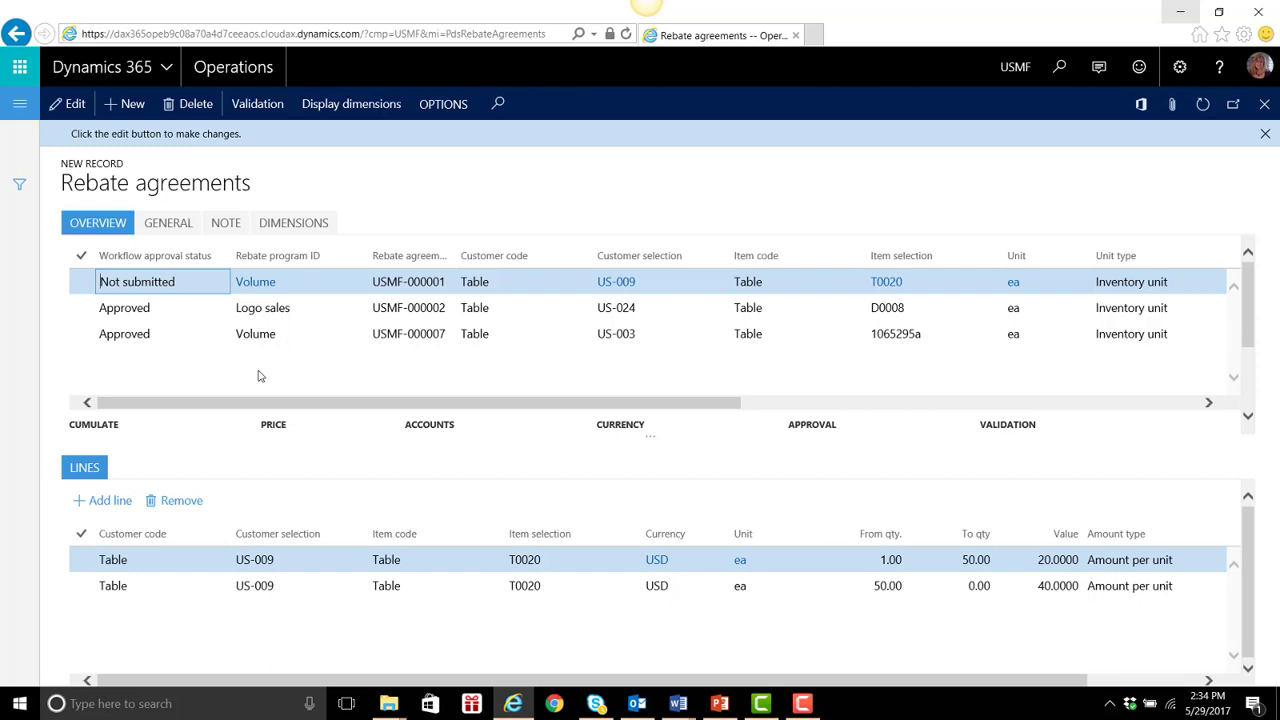
mouse_move(976, 559)
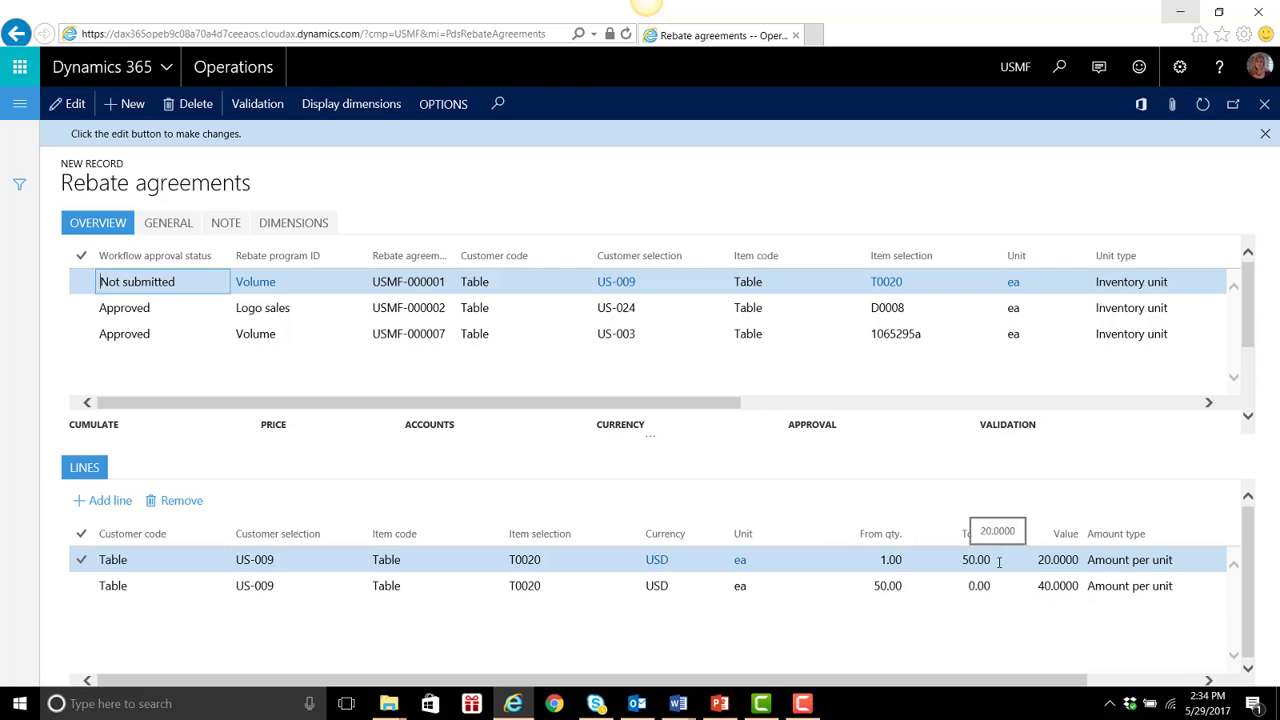
left_click(1263, 105)
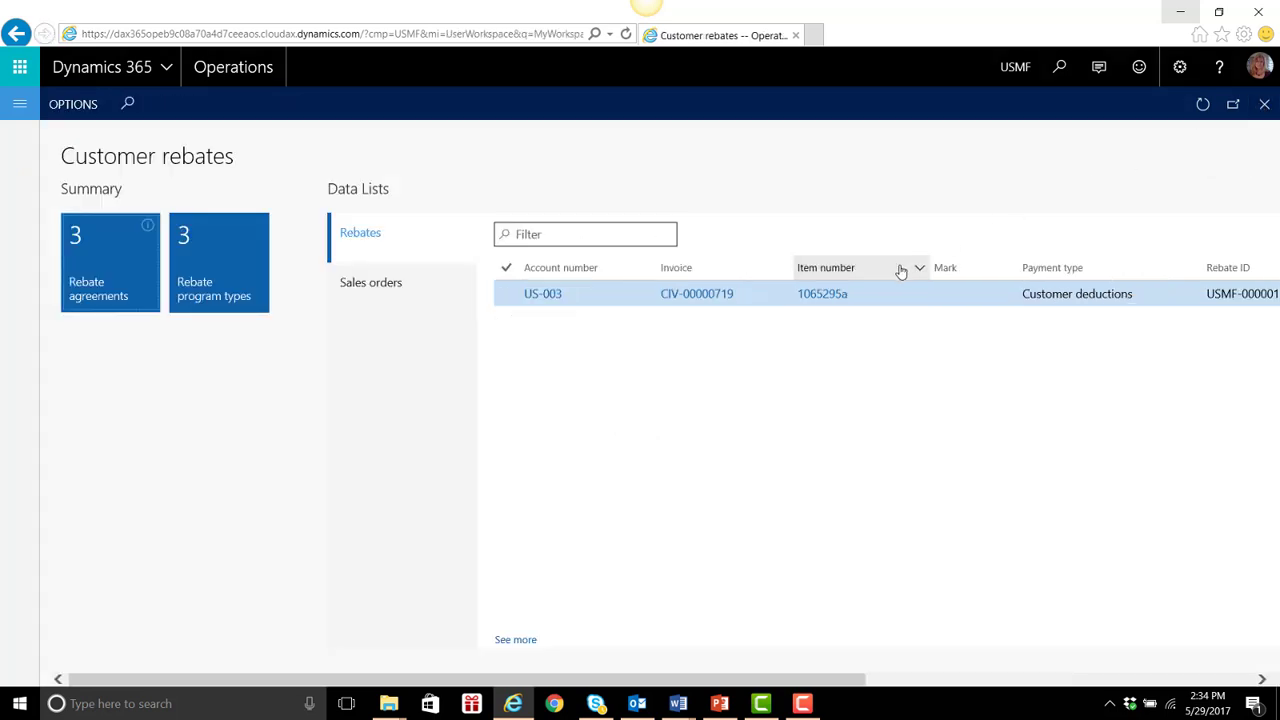
- Show the workspace's Sales orders list sorted by sales order number, Z to A
left_click(391, 287)
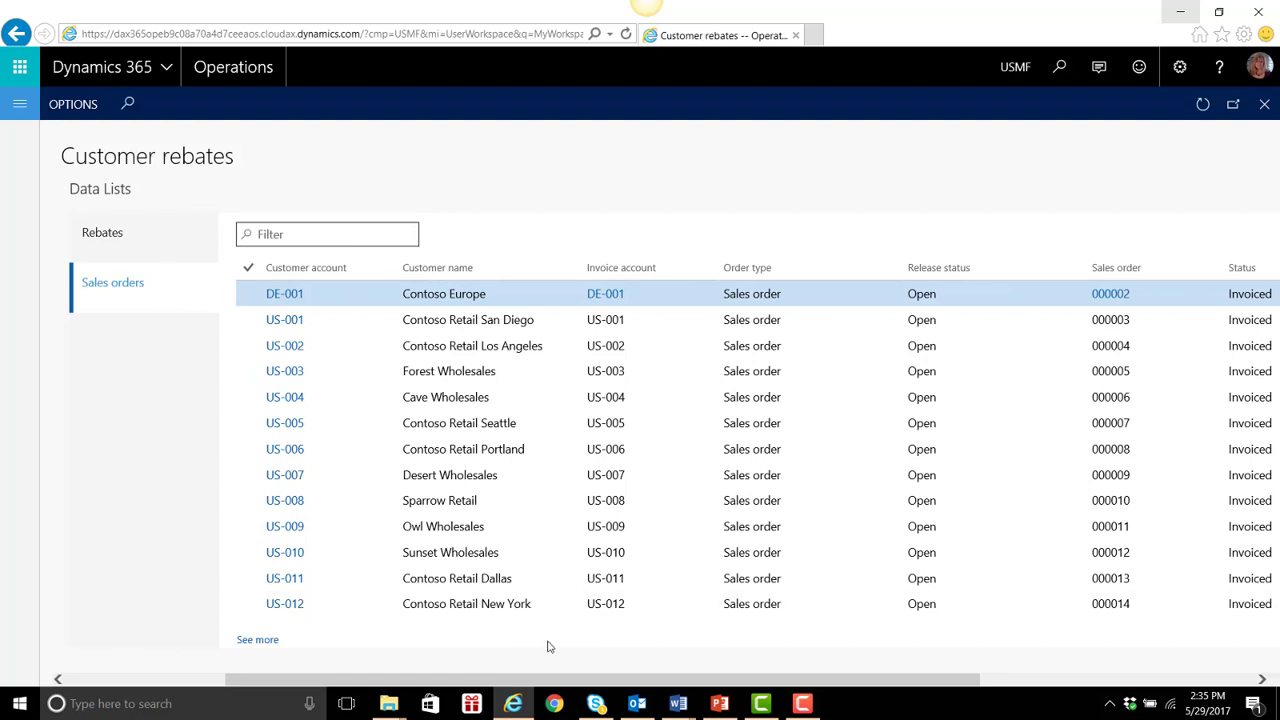
left_click_drag(640, 685, 870, 687)
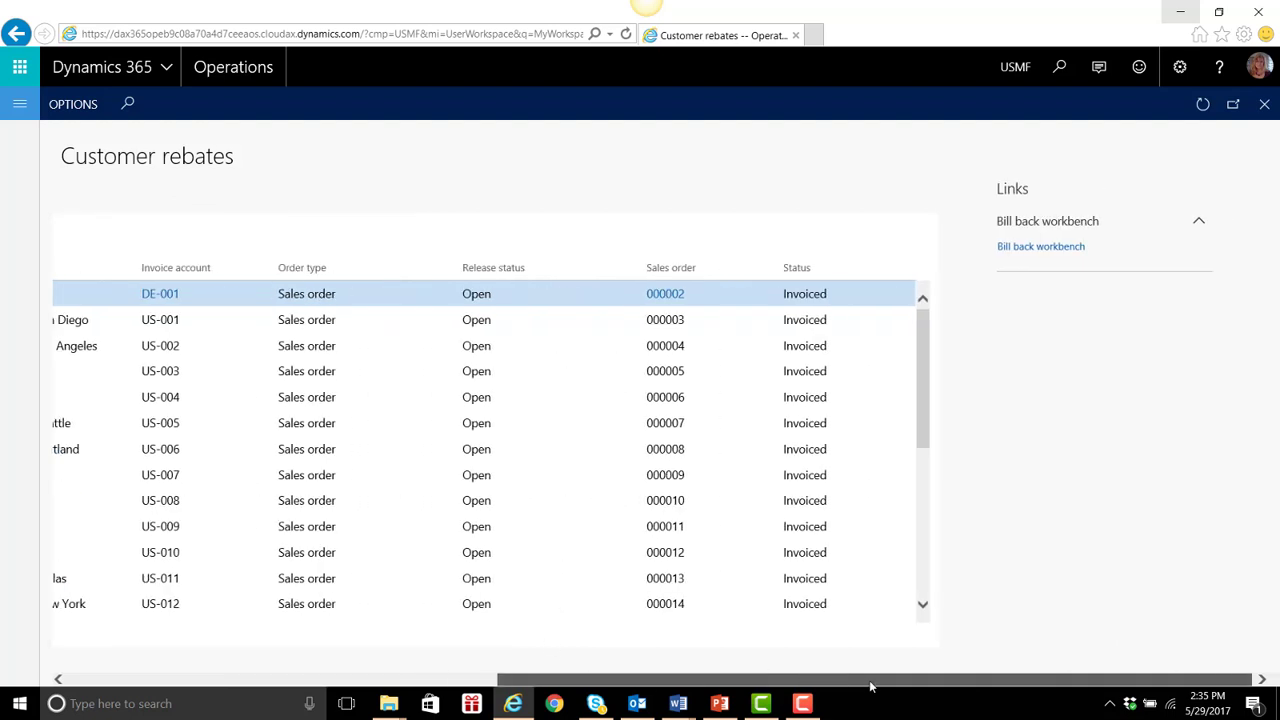
left_click(668, 272)
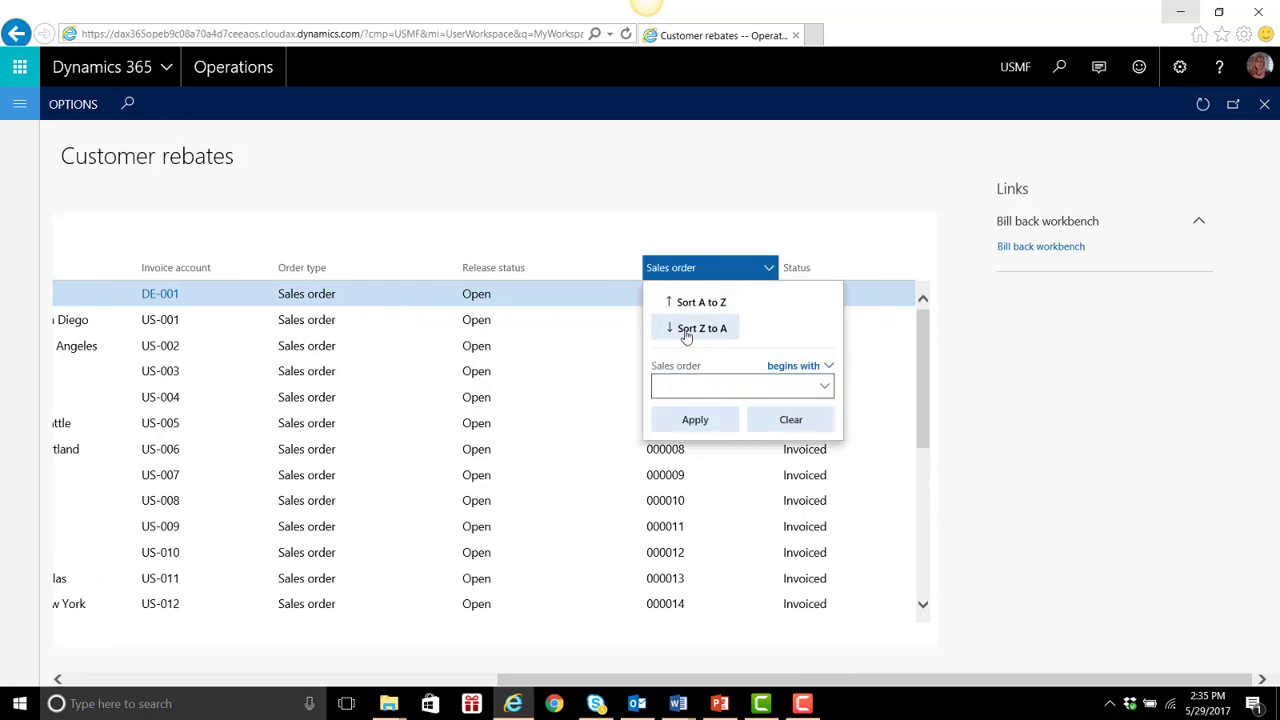
left_click(700, 328)
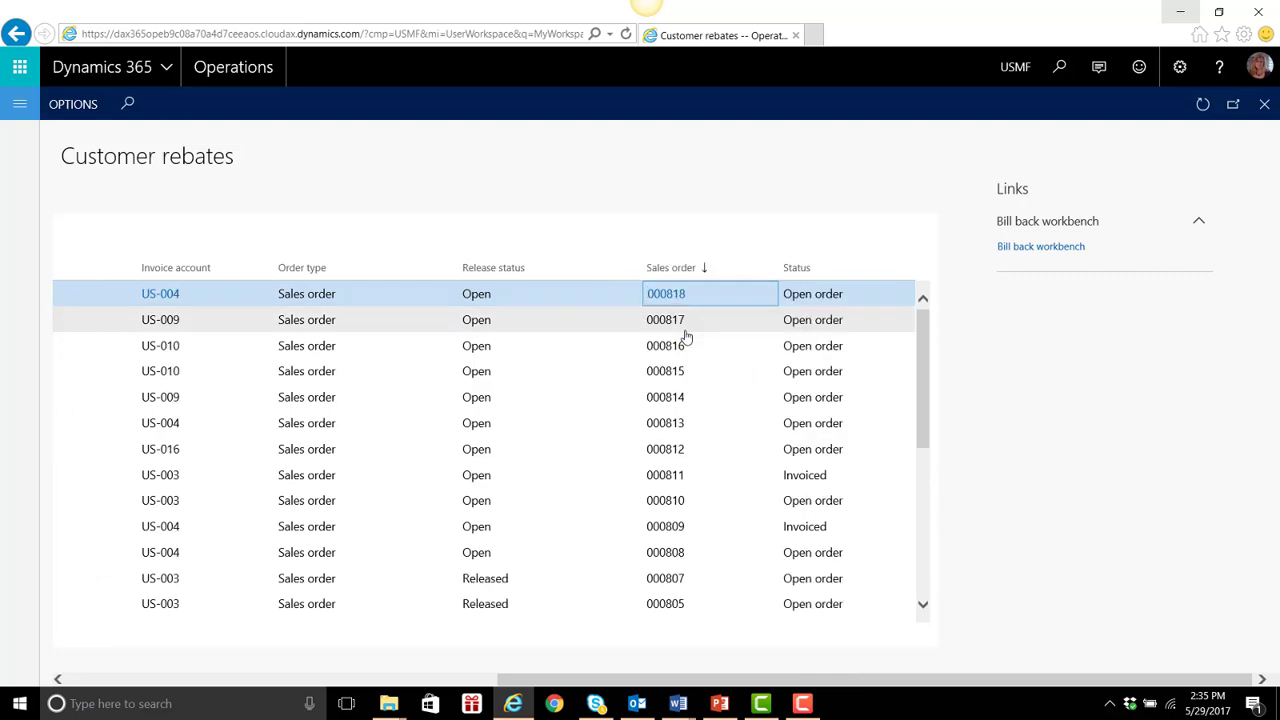
- Open sales order 000811 for Forest Wholesales
left_click(541, 477)
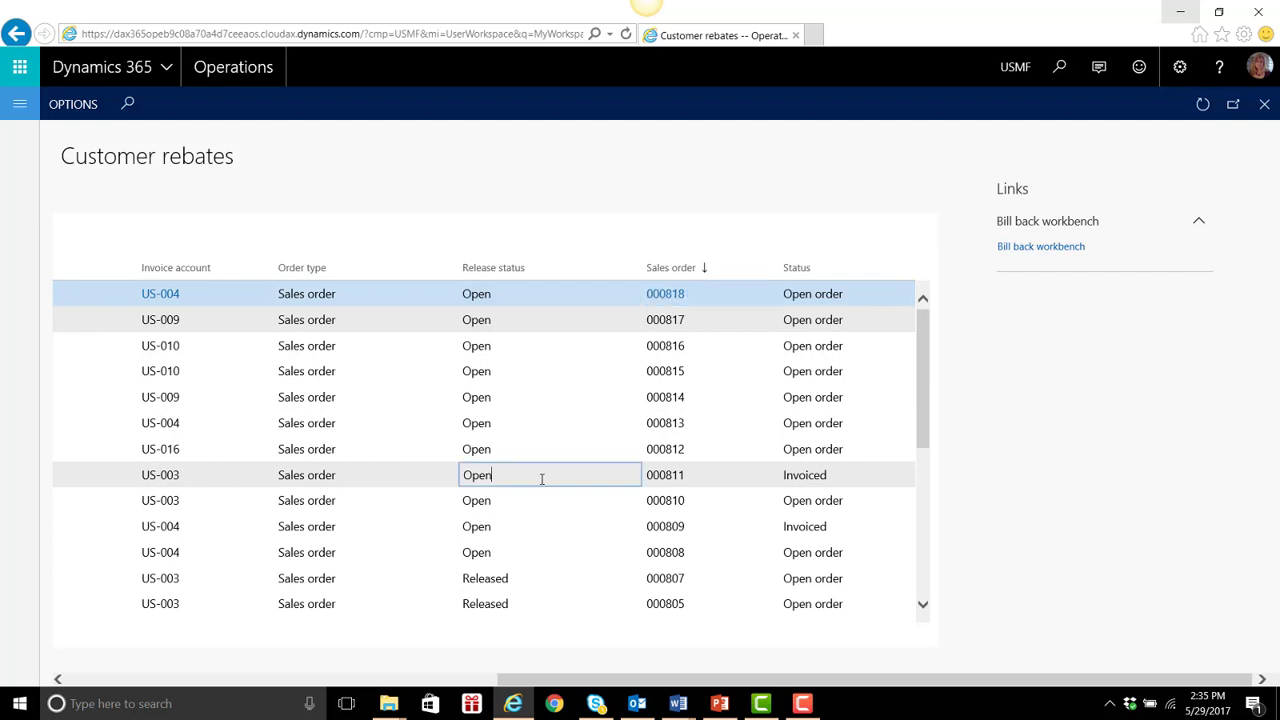
double_click(541, 477)
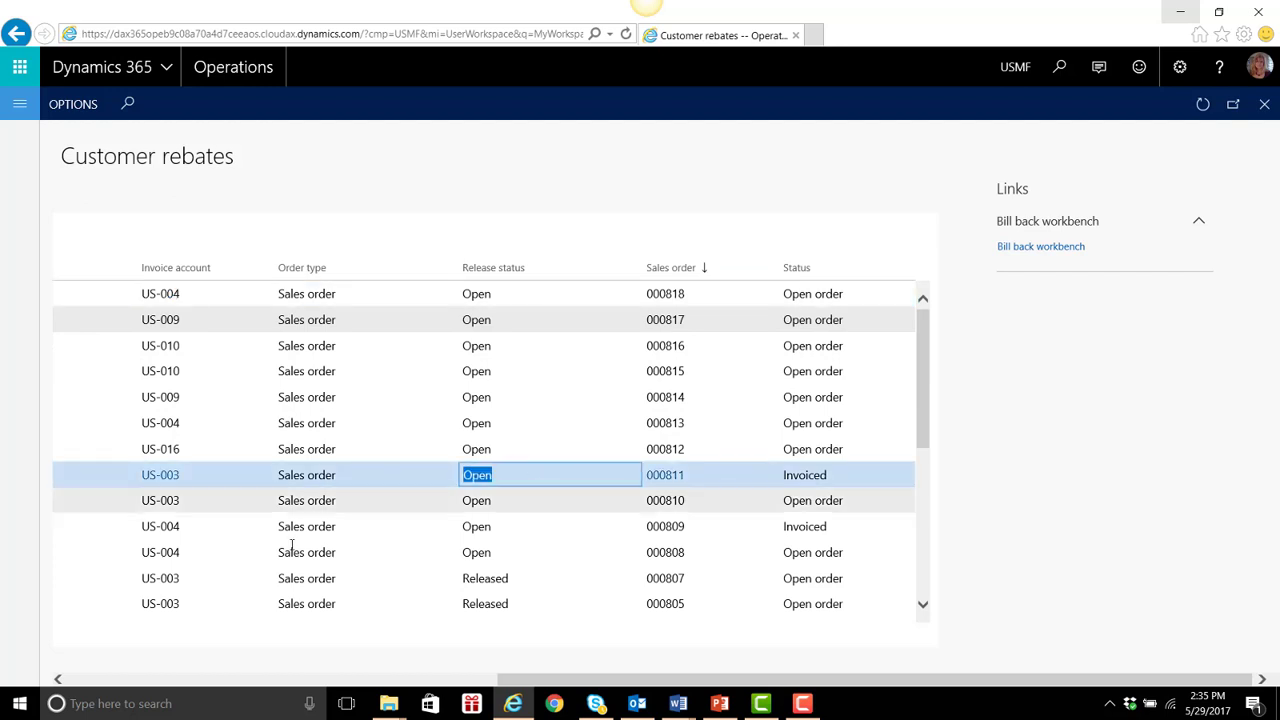
left_click(675, 478)
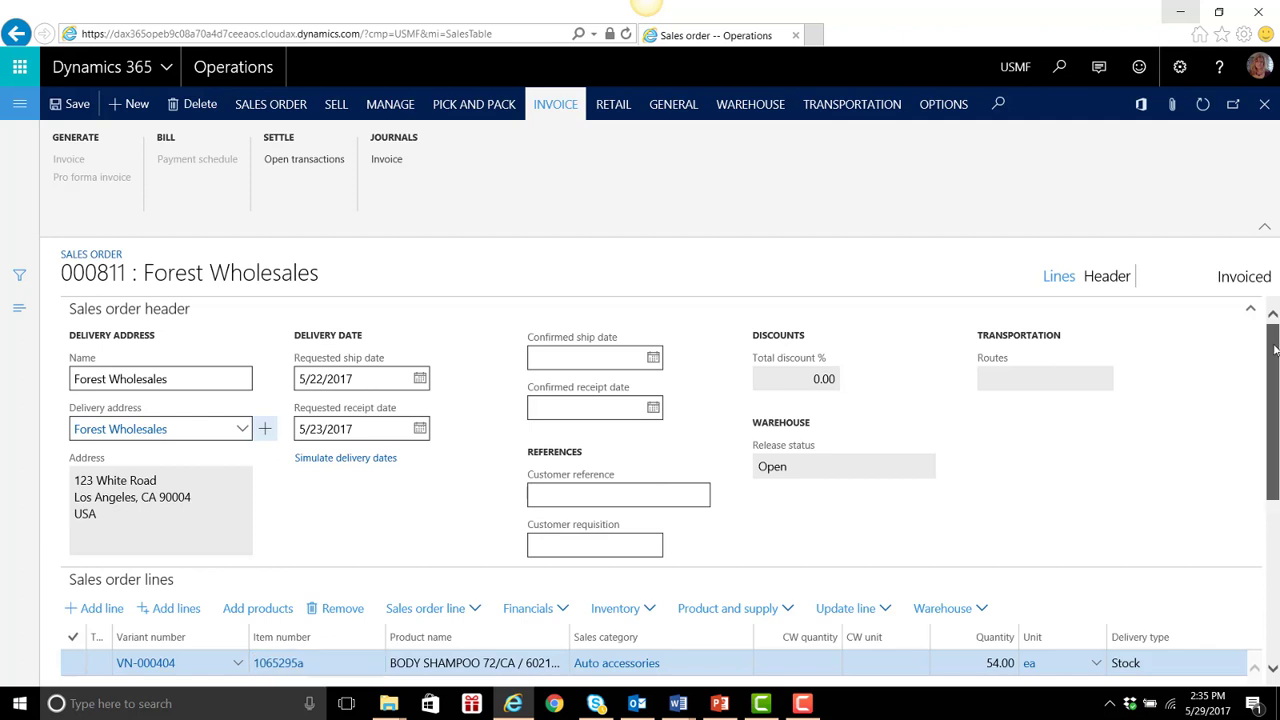
left_click_drag(1272, 352, 1266, 420)
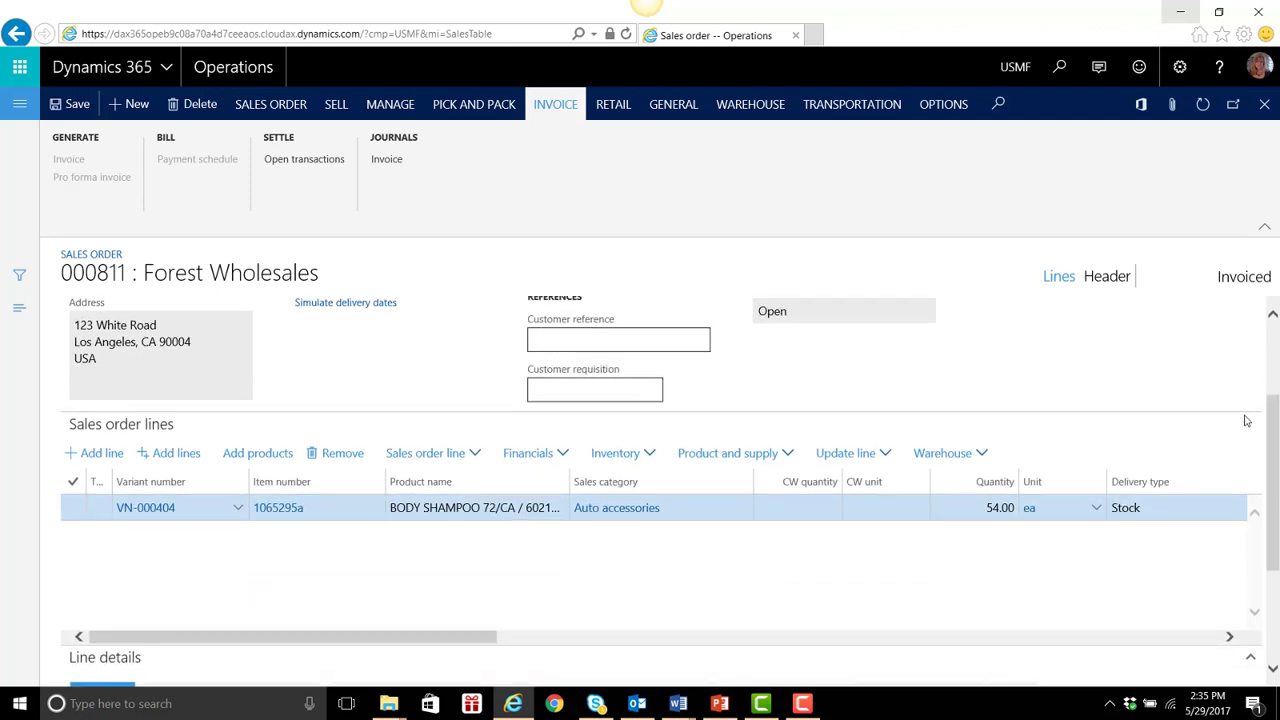
left_click(472, 454)
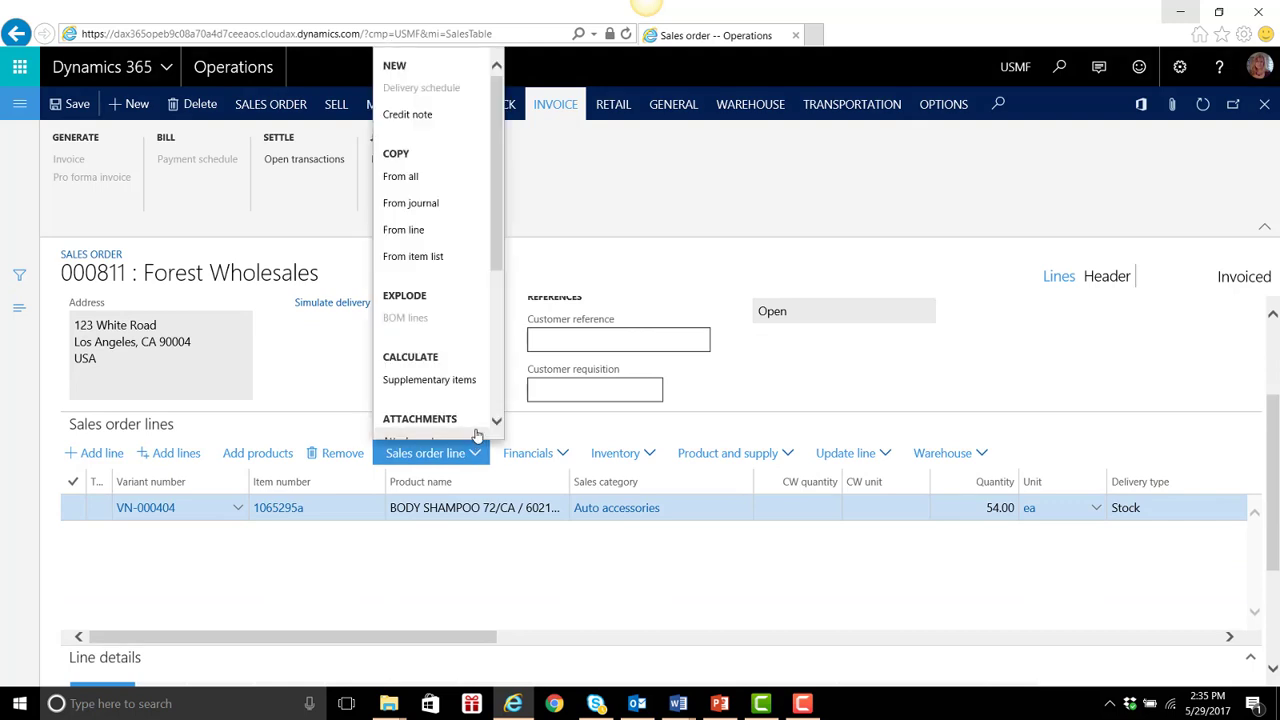
scroll(497, 424, "down", 5)
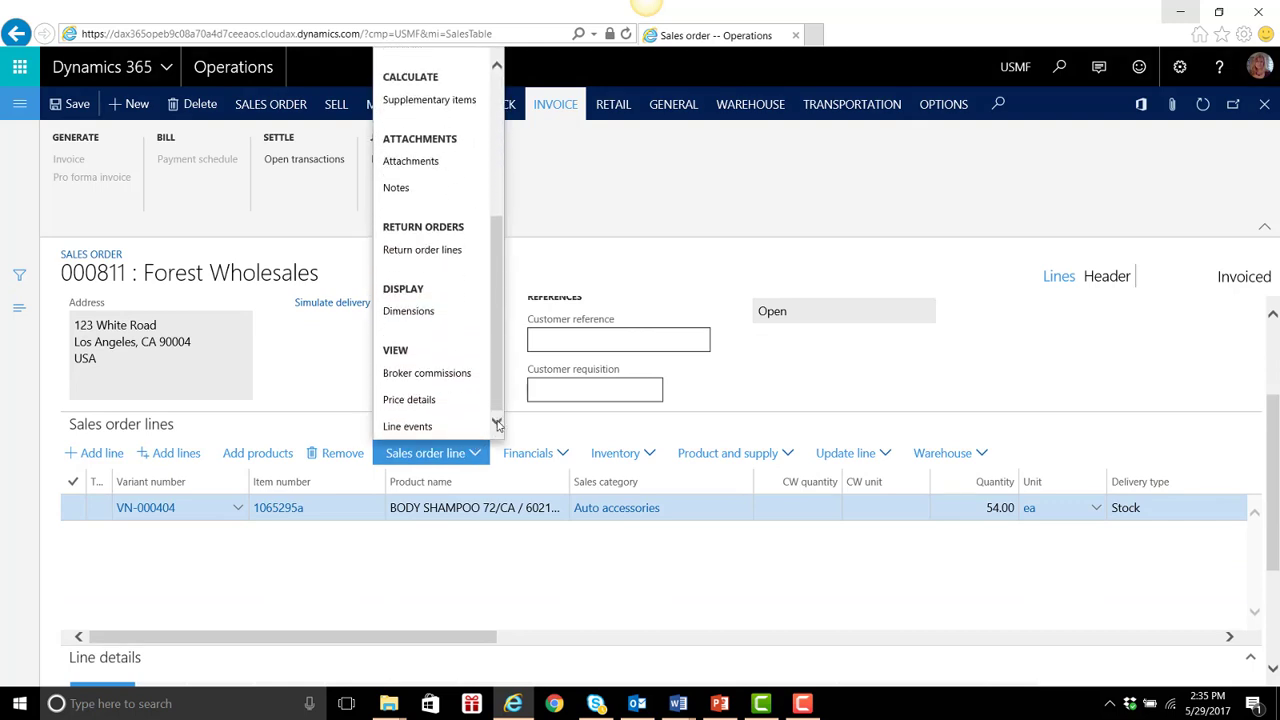
left_click(408, 399)
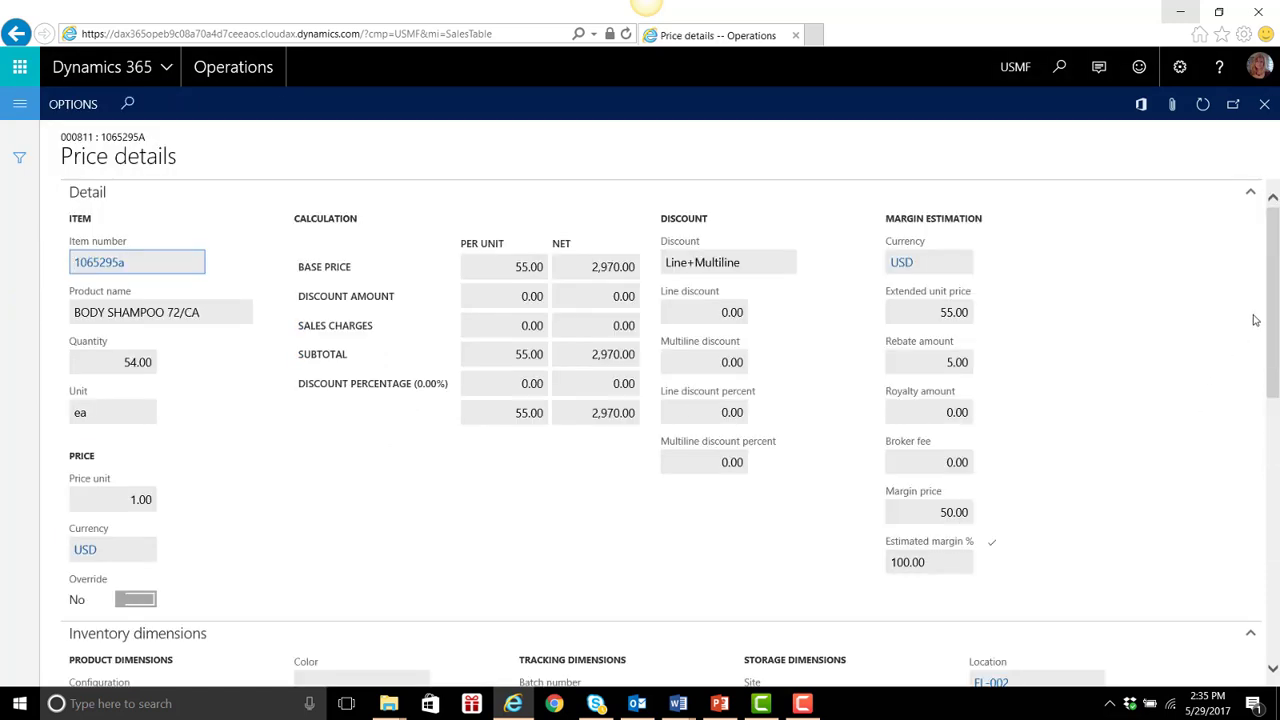
left_click_drag(1272, 318, 1272, 647)
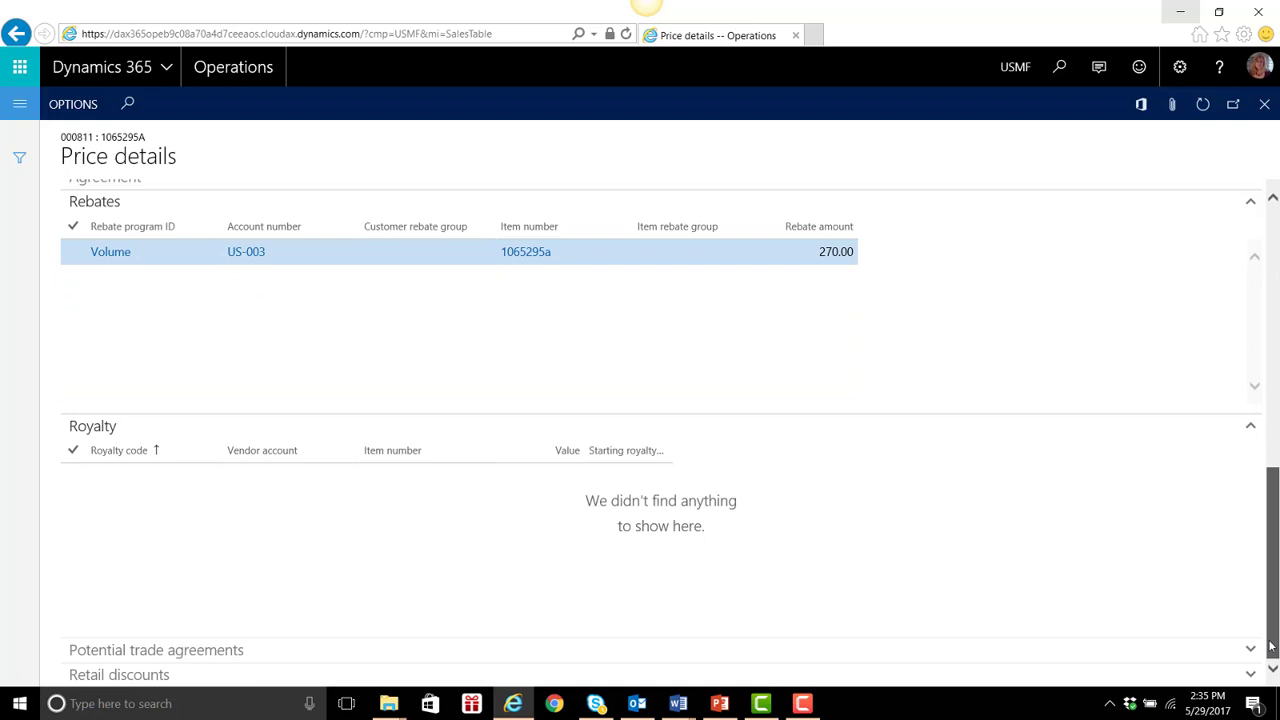
scroll(1272, 647, "up", 1)
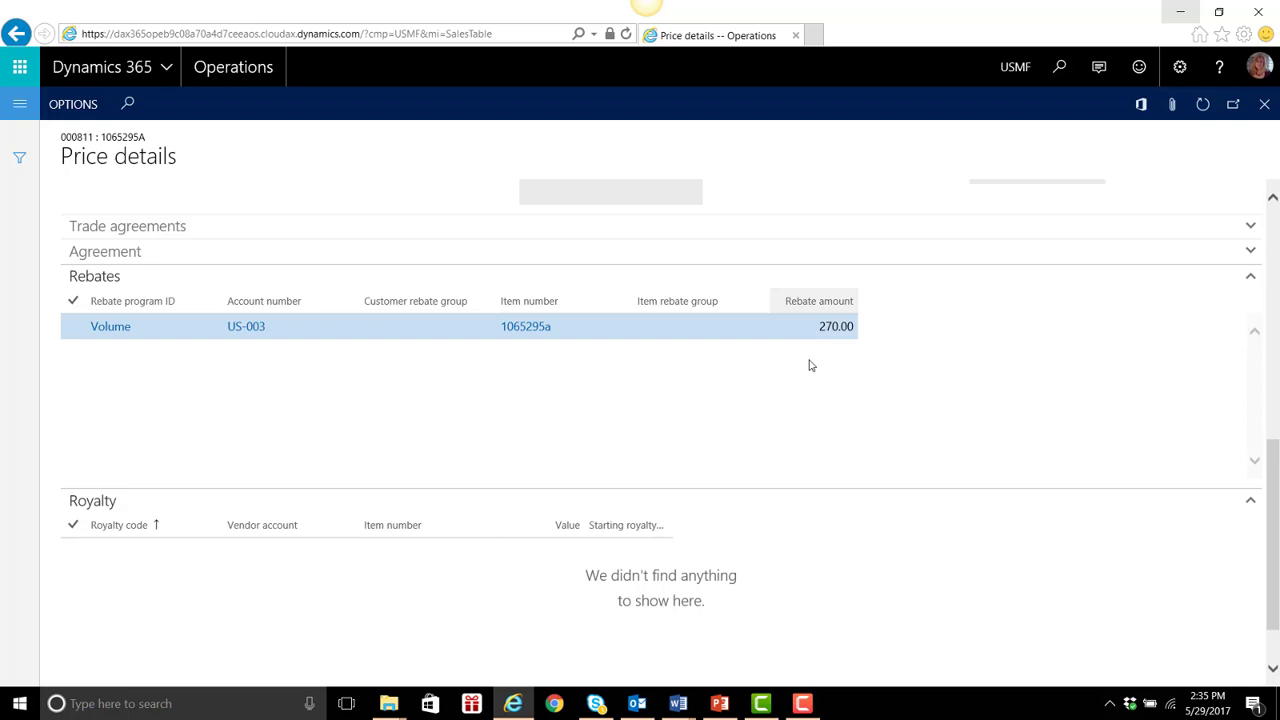
left_click(1264, 106)
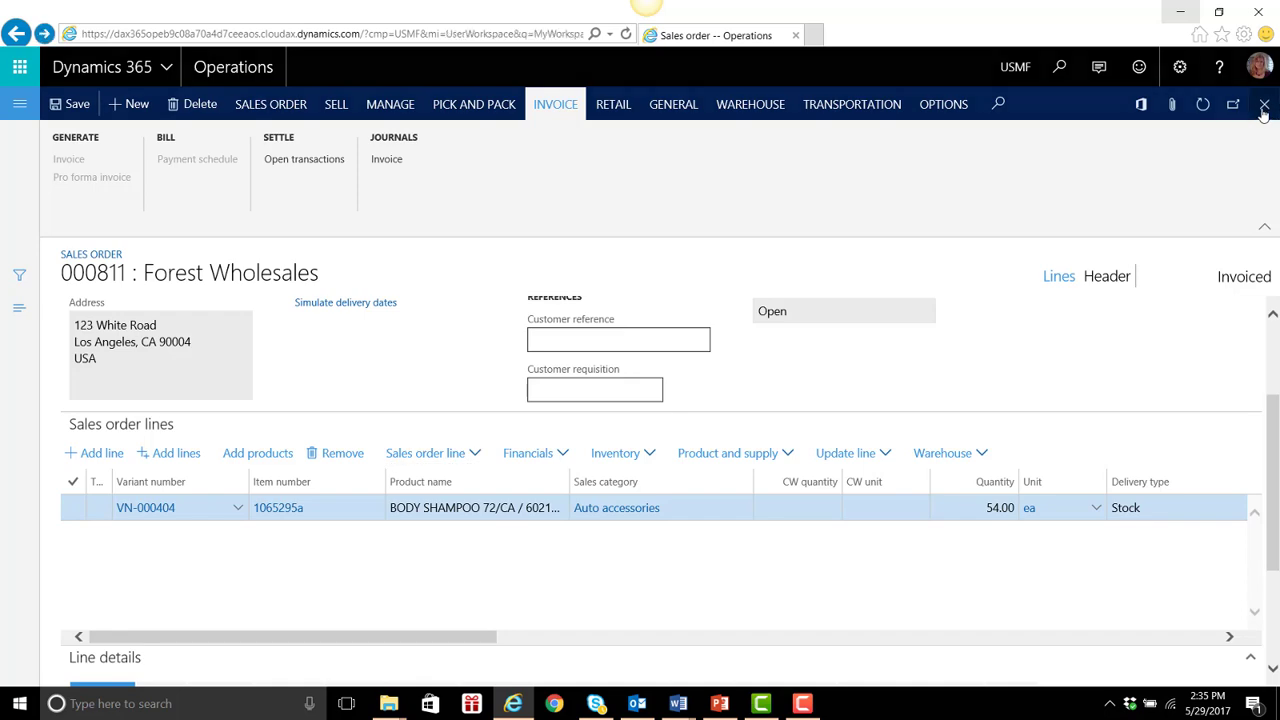
- Close the order, switch to the Rebates list, and open invoice CIV-00000719
left_click(1264, 106)
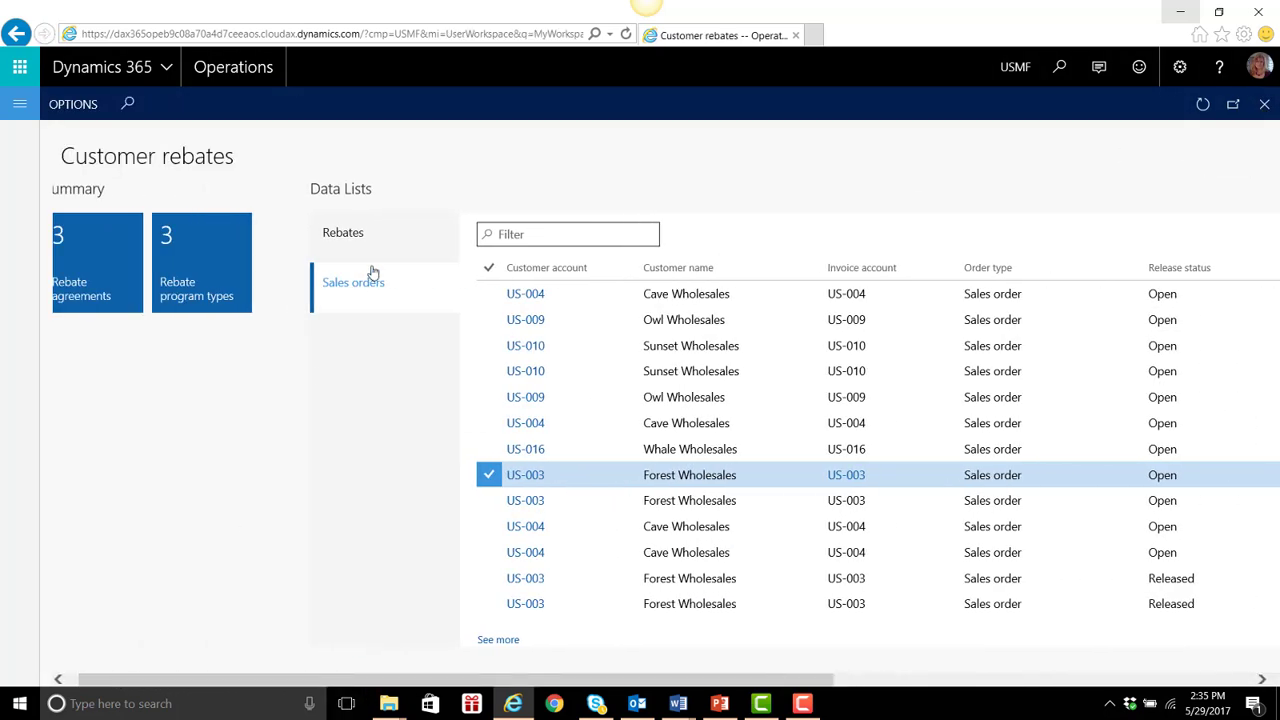
left_click(340, 233)
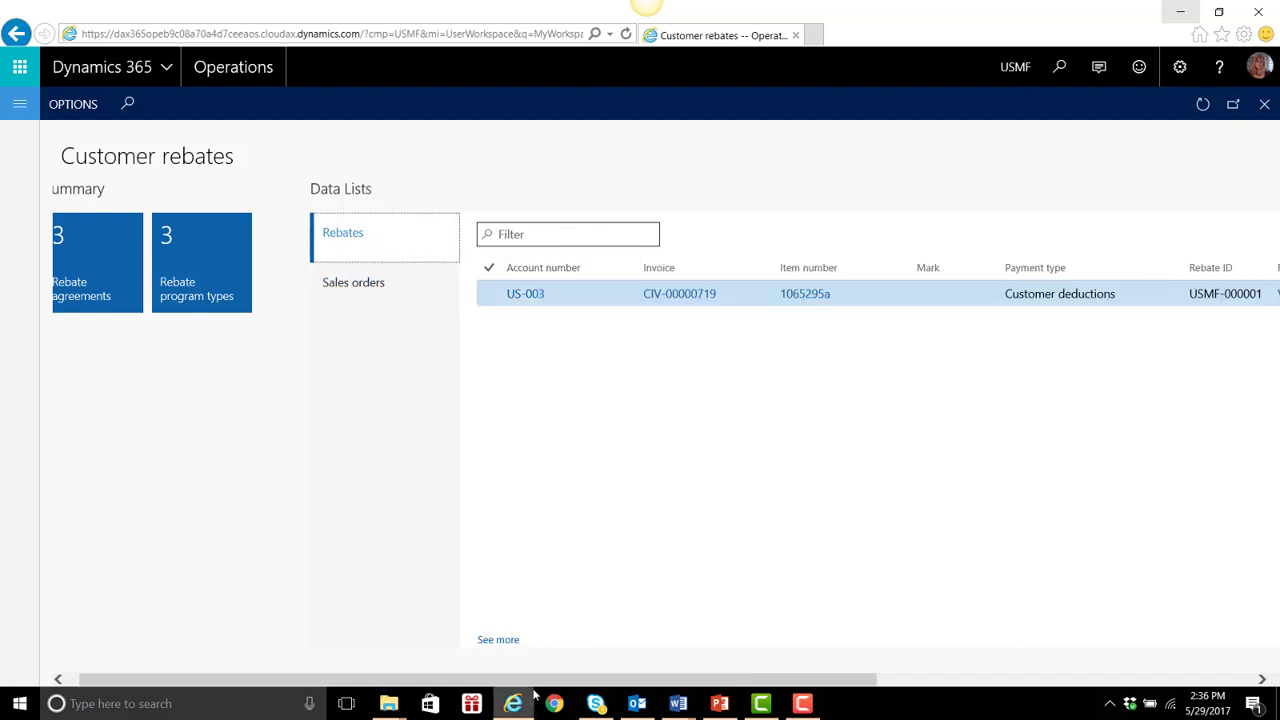
mouse_move(533, 679)
left_mouse_down()
mouse_move(853, 688)
mouse_move(737, 688)
left_mouse_up()
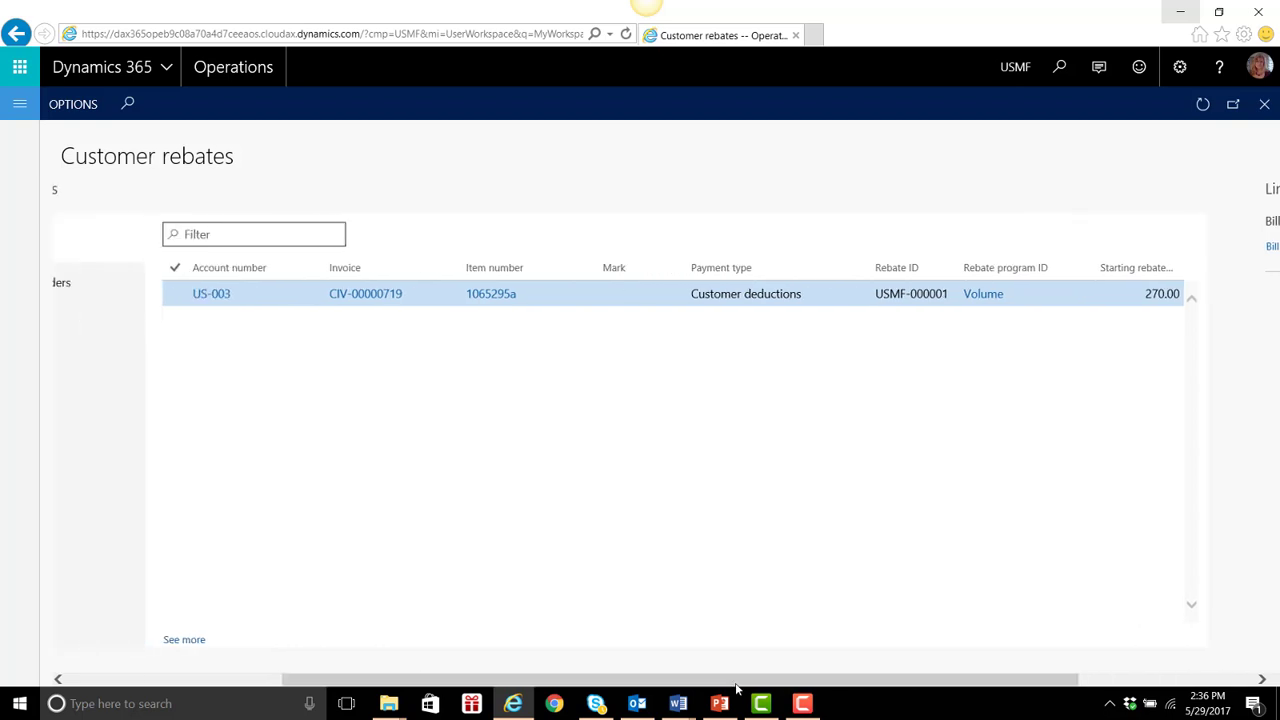
left_click(380, 304)
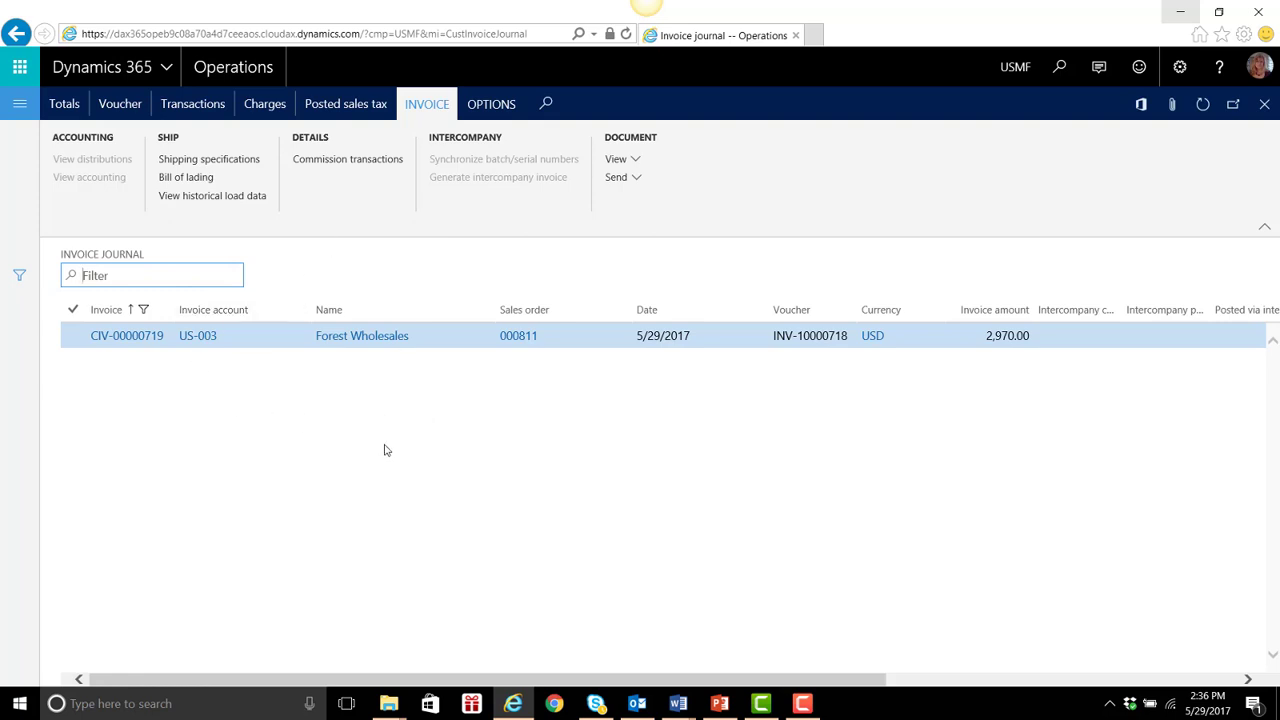
- Open Settle transactions for customer account US-003, Forest Wholesales
left_click(207, 342)
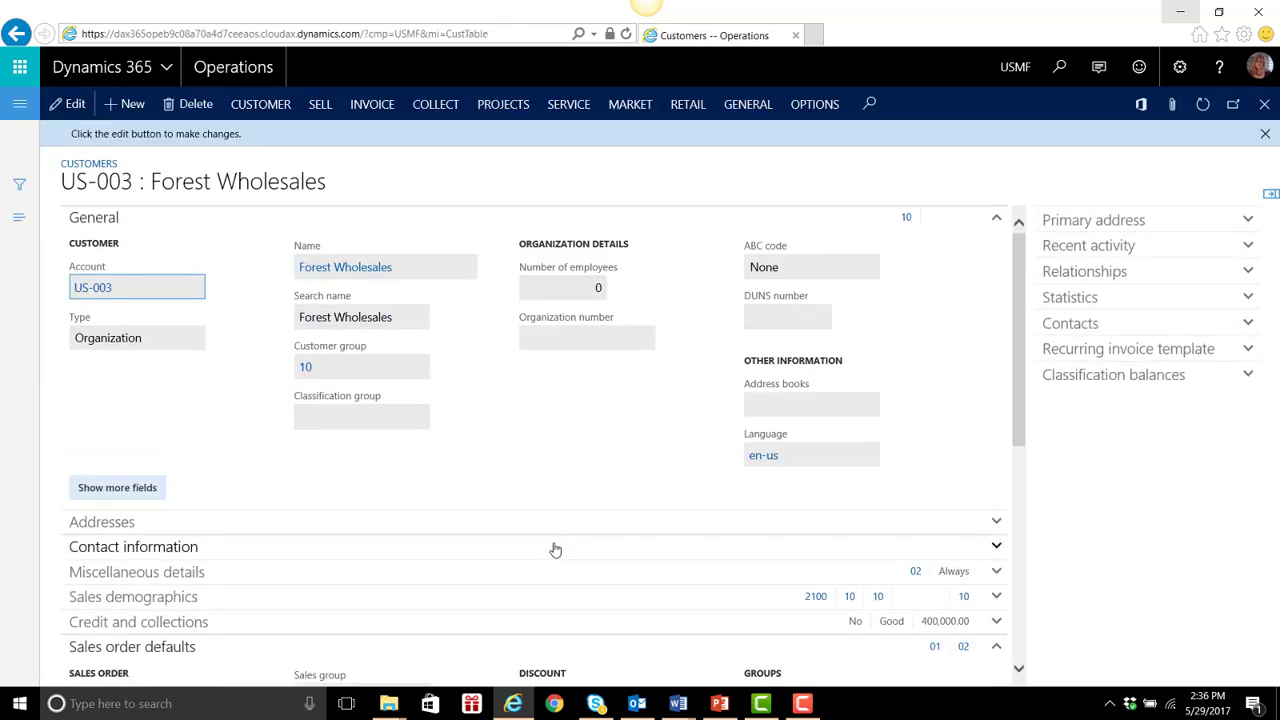
left_click(440, 107)
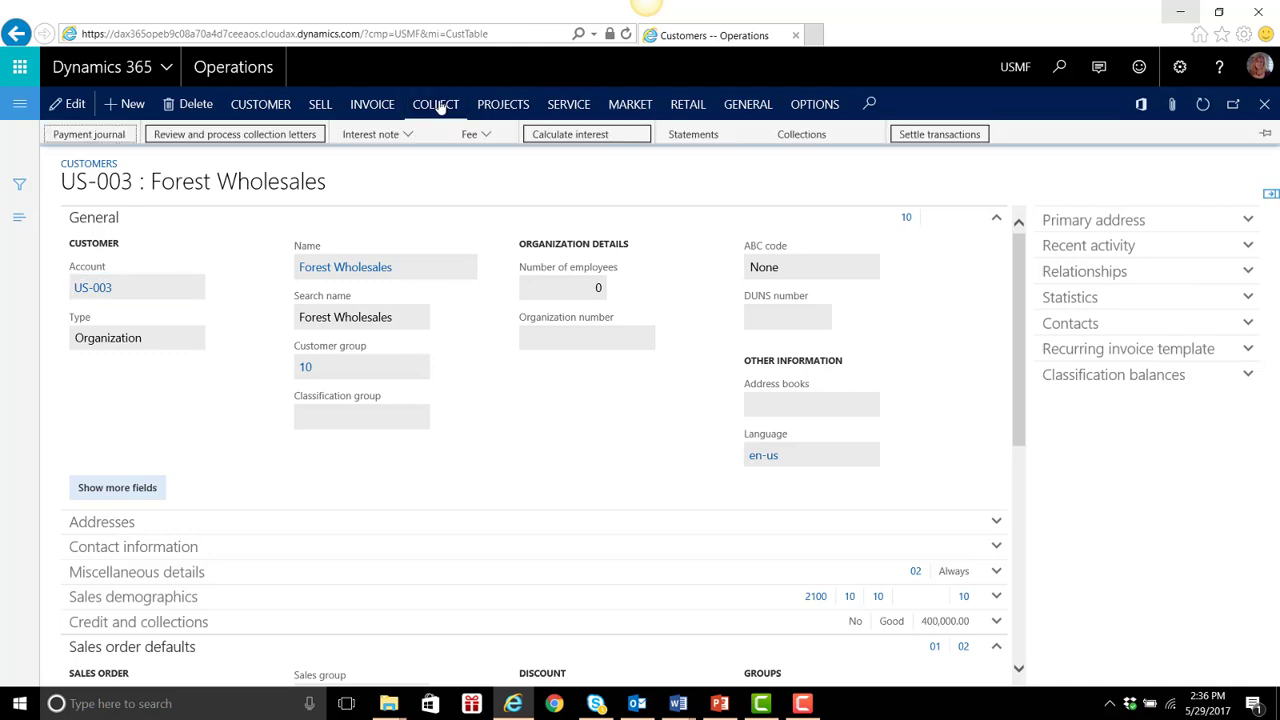
left_click(950, 160)
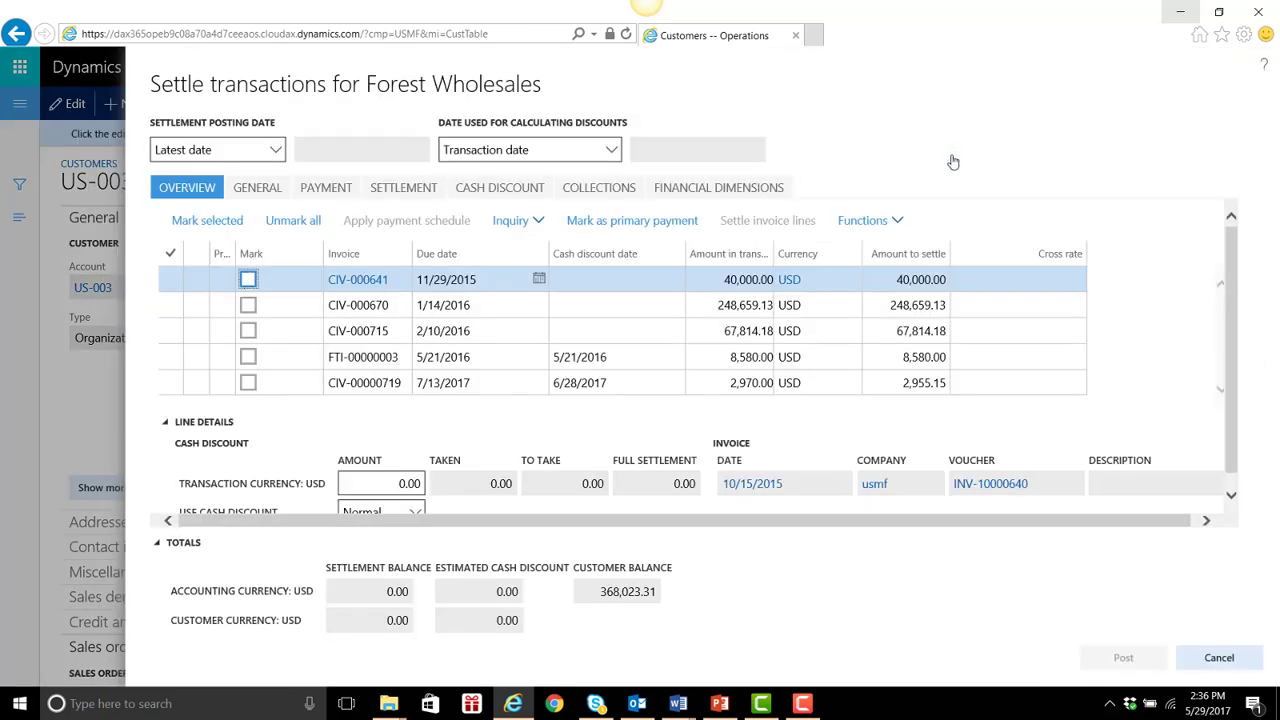
- Show the customer's Rebate program records with rebate USMF-000001 and expand its Functions menu
left_click(899, 224)
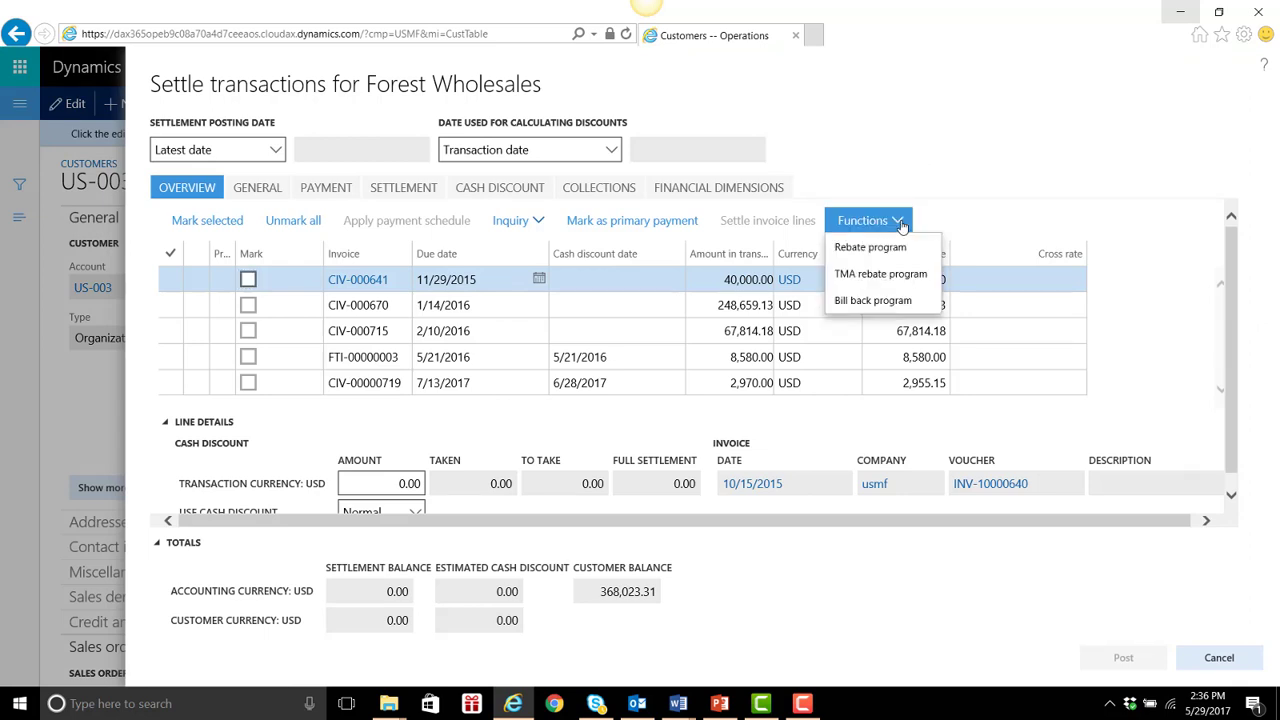
left_click(872, 248)
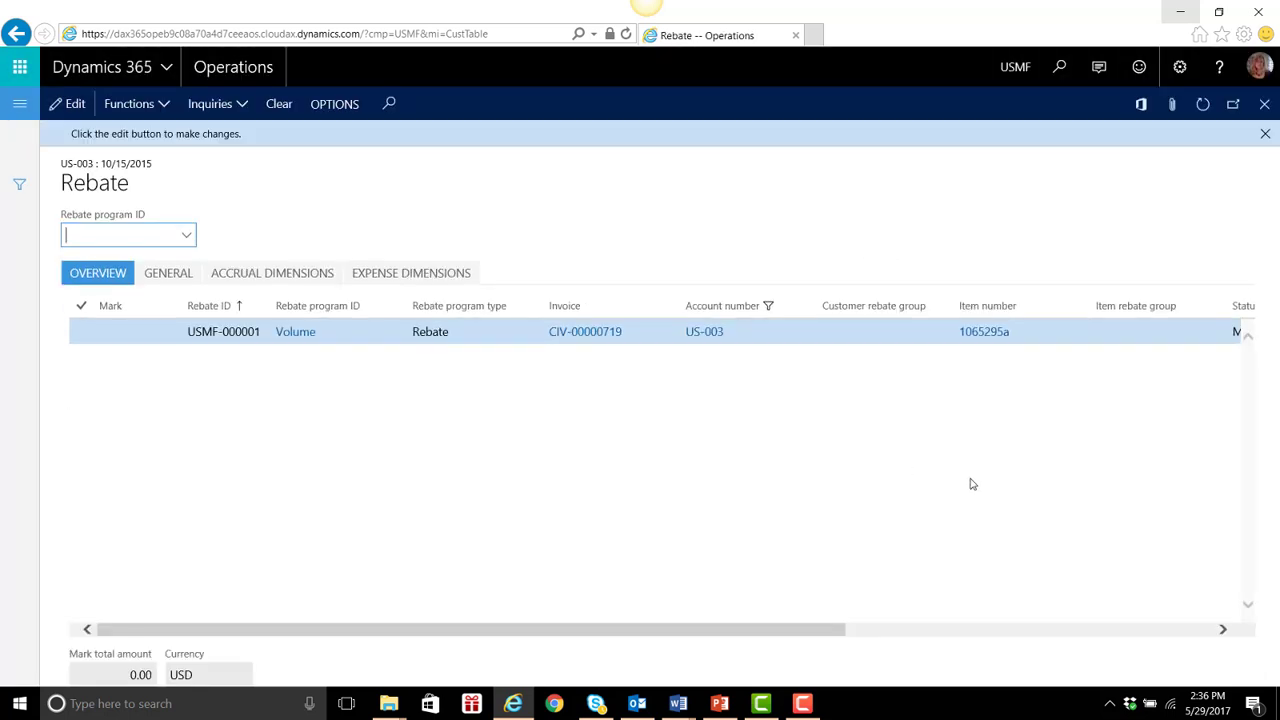
left_click(164, 105)
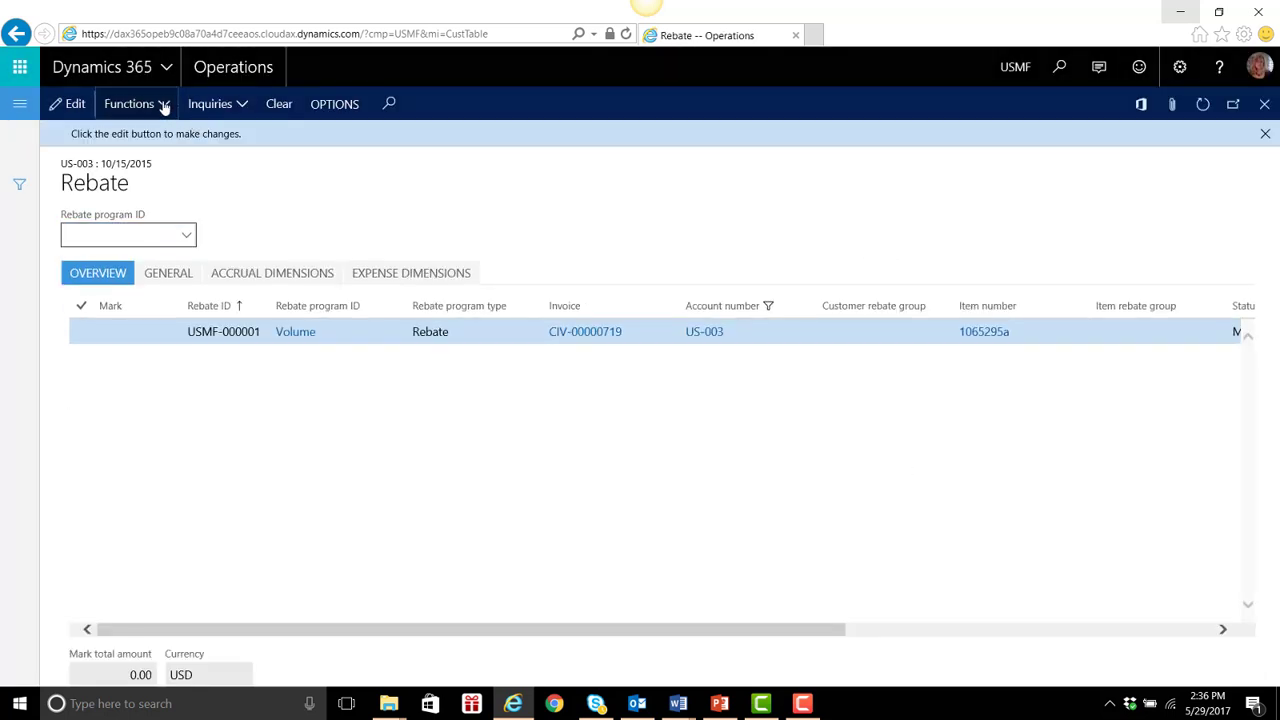